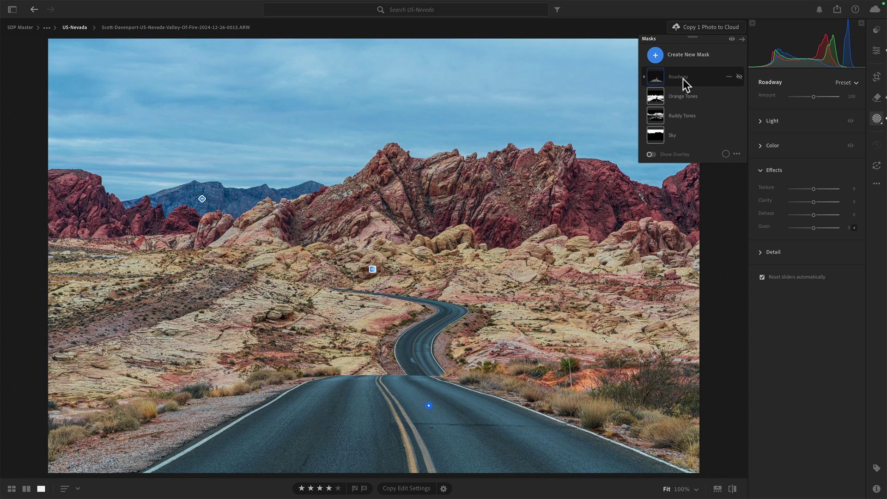
# Turn the Roadway mask's visibility back on, restoring its road darkening.
pyautogui.moveTo(682, 78)
pyautogui.click(740, 77)
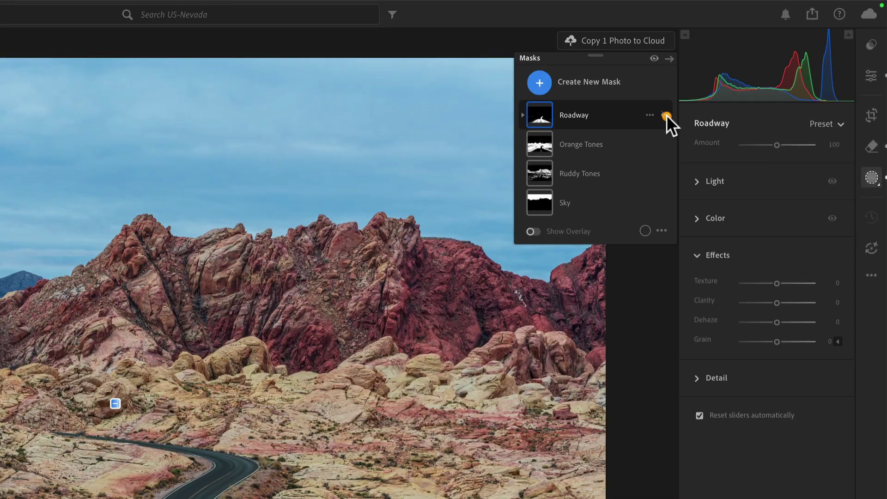
# Hide the Roadway mask again and bring up the Create New Mask choices.
pyautogui.click(739, 76)
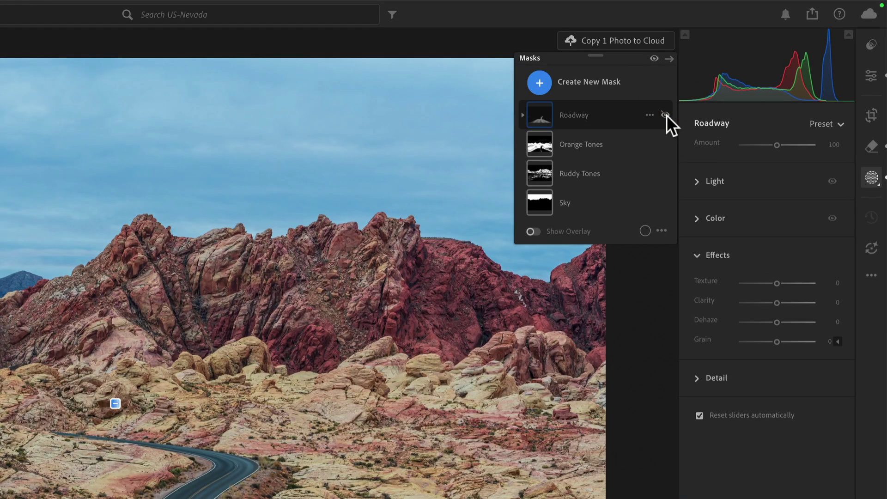
pyautogui.click(540, 83)
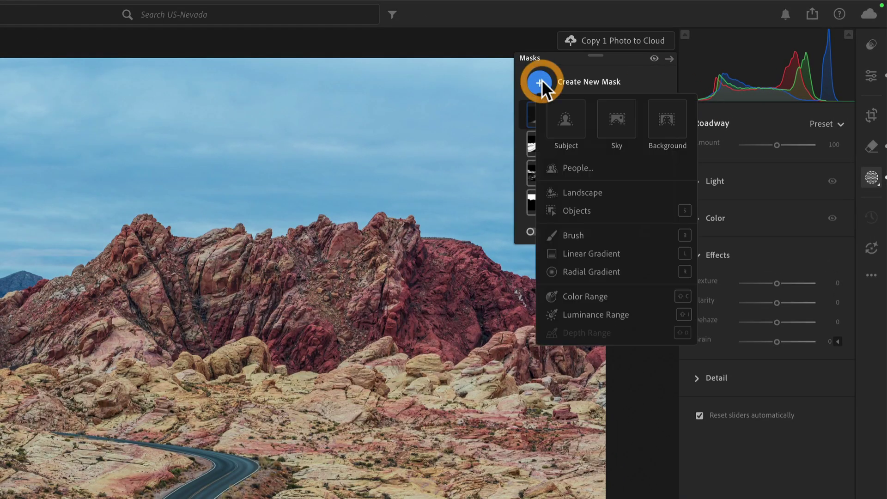
# Create Mask 1 from a Landscape selection of Artificial Ground, covering the road.
pyautogui.click(576, 192)
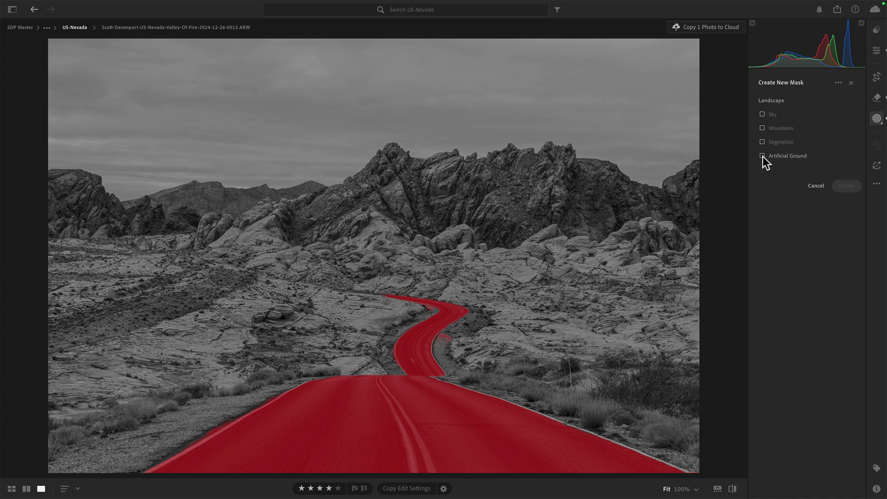
pyautogui.click(762, 156)
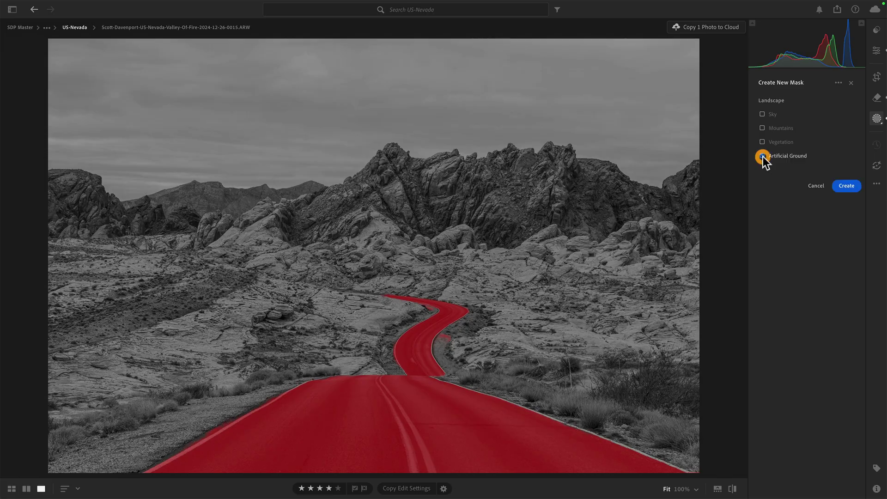
pyautogui.click(839, 186)
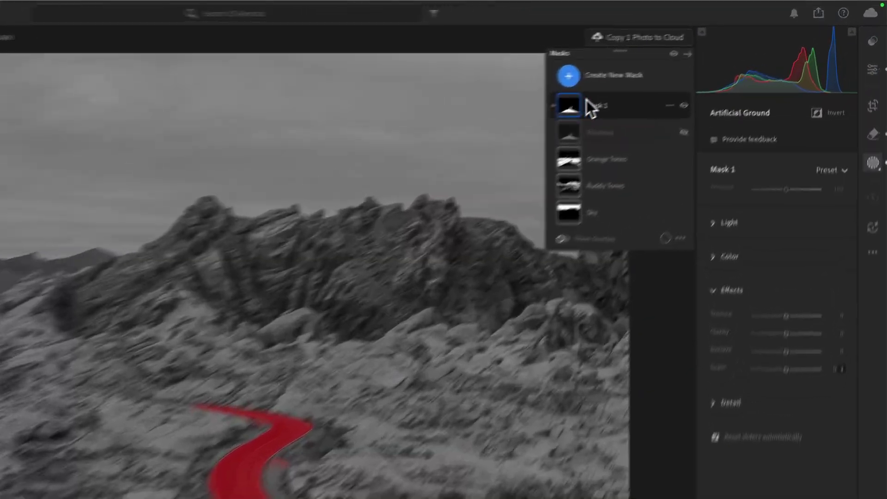
# Expand Mask 1 and show the Subtract options under its Artificial Ground component.
pyautogui.click(589, 121)
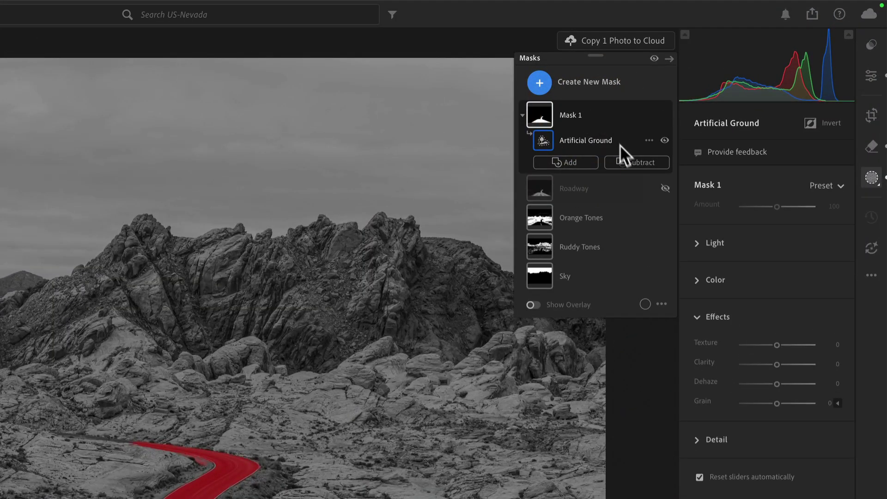
pyautogui.click(622, 159)
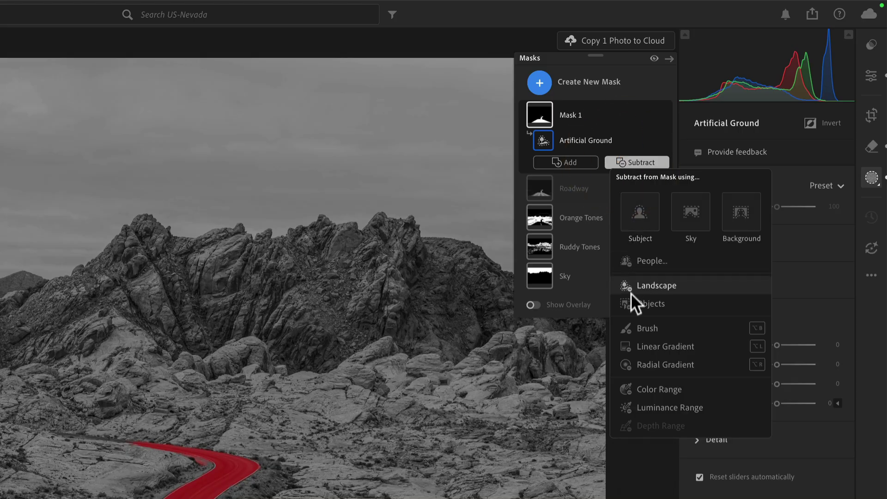
# Subtract a Color Range sampled on the road's centre lines from Mask 1, Refine lowered to 29.
pyautogui.click(636, 388)
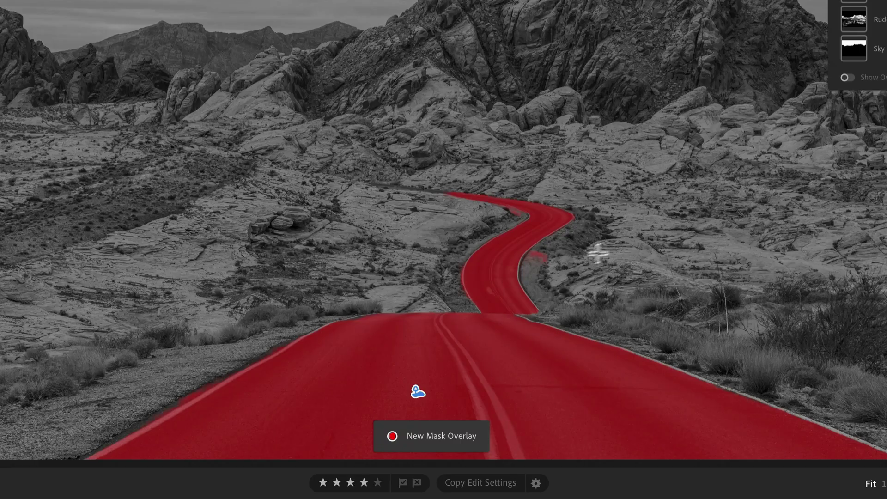
pyautogui.click(487, 389)
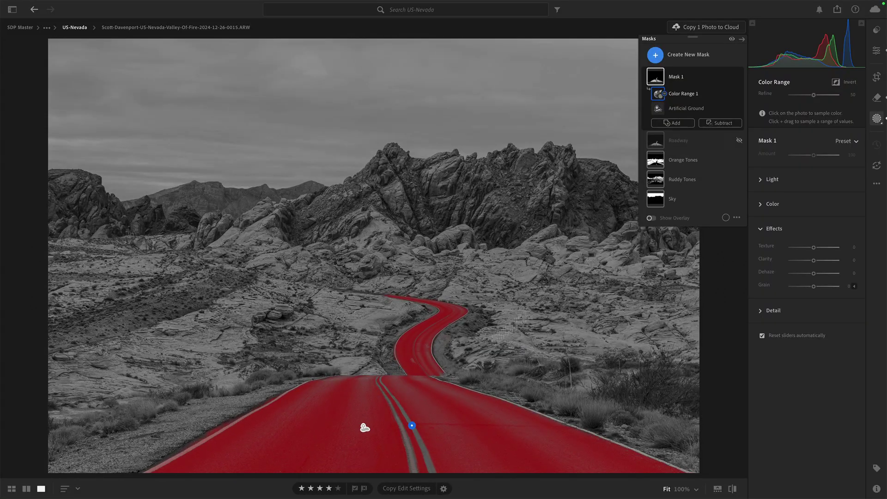
pyautogui.moveTo(812, 95); pyautogui.dragTo(791, 91)
pyautogui.click(720, 122)
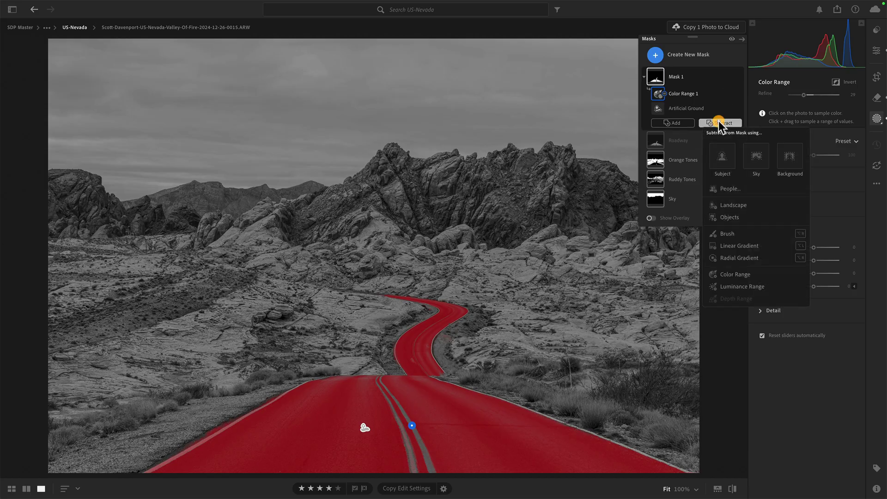
# Subtract a Brush from Mask 1 along the road edge, then at size 1 down the centre line.
pyautogui.click(722, 232)
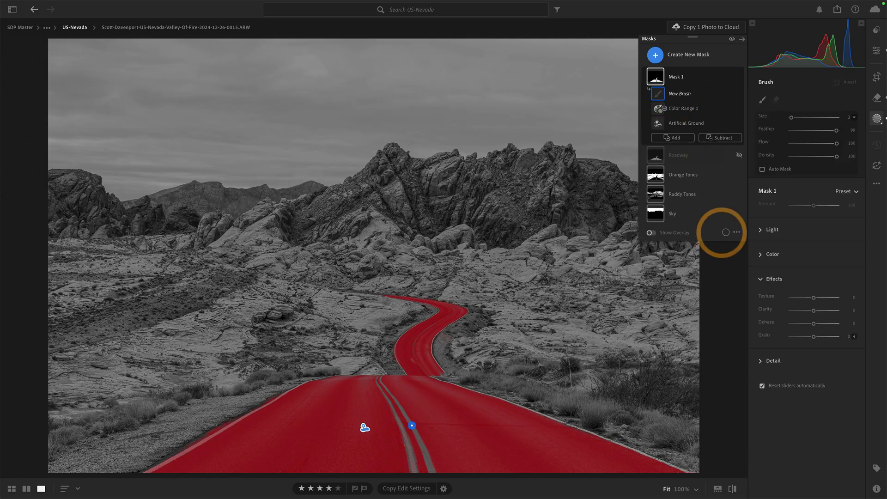
pyautogui.moveTo(469, 329)
pyautogui.mouseDown()
pyautogui.moveTo(462, 326)
pyautogui.moveTo(445, 354)
pyautogui.moveTo(460, 323)
pyautogui.moveTo(425, 306)
pyautogui.moveTo(382, 351)
pyautogui.mouseUp()
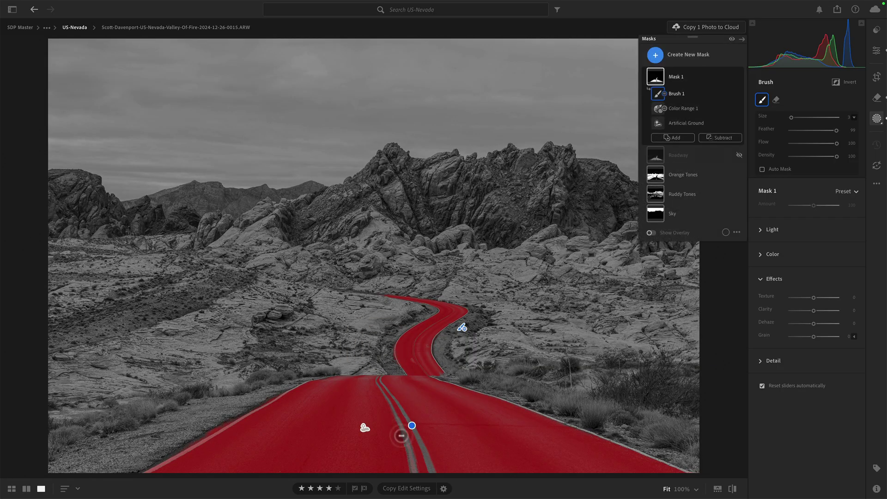
pyautogui.press('[')
pyautogui.press('[')
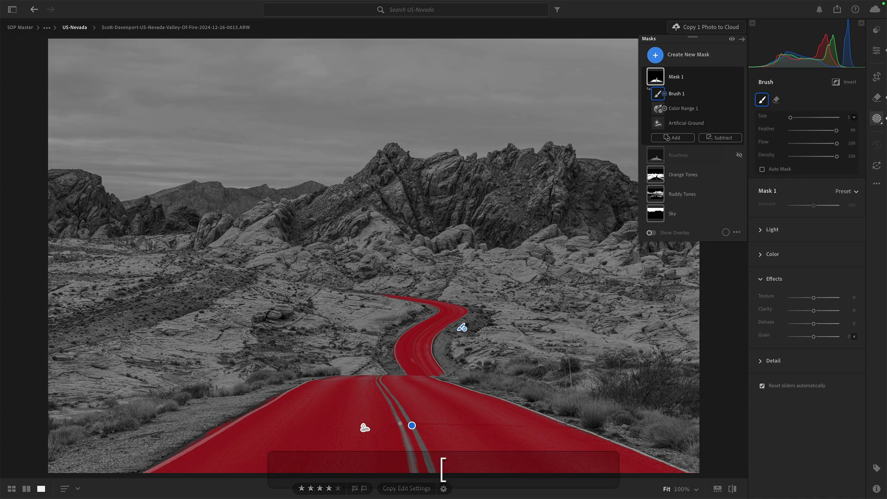
pyautogui.moveTo(396, 417); pyautogui.dragTo(403, 434)
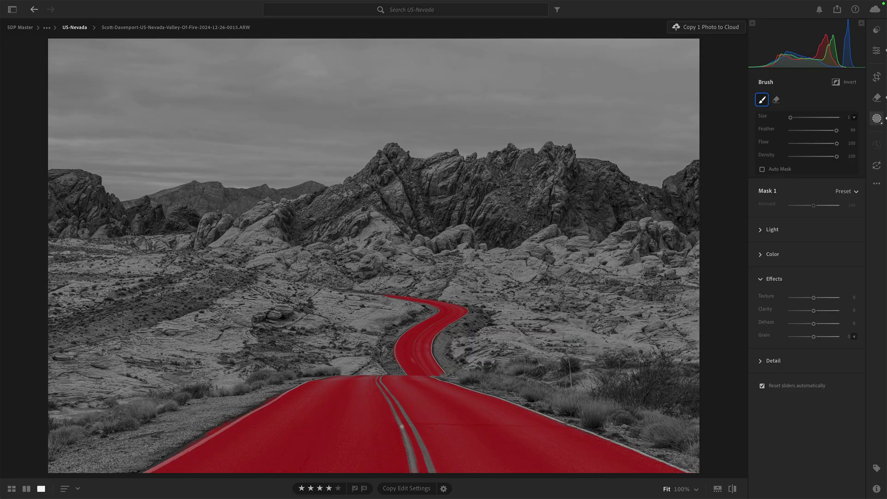
pyautogui.moveTo(410, 449); pyautogui.dragTo(407, 451)
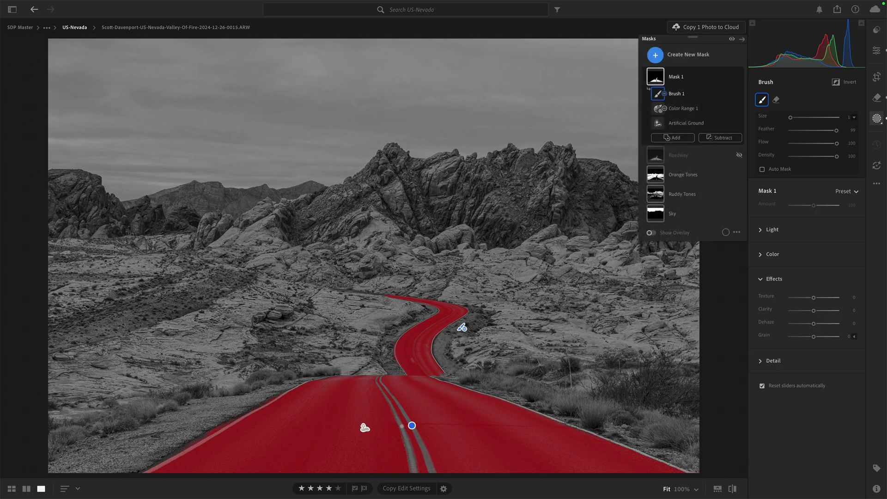
# Darken Mask 1's exposure to -0.84 and lower its saturation to -20.
pyautogui.click(761, 230)
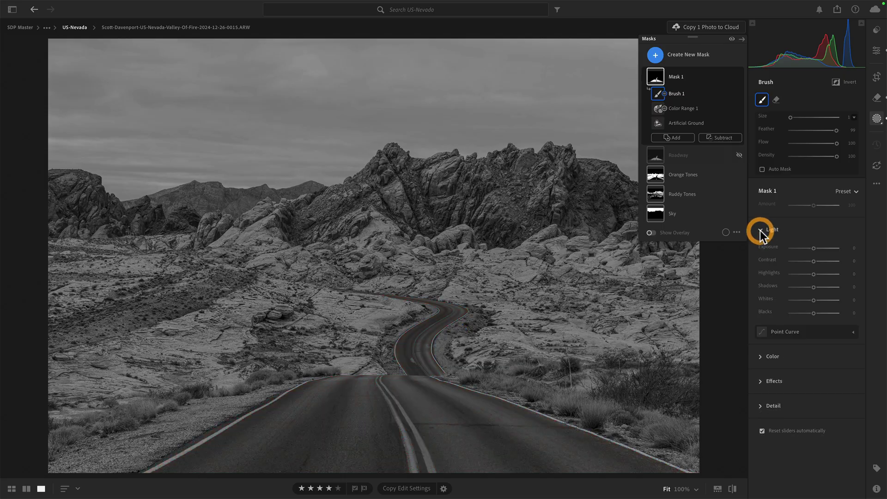
pyautogui.moveTo(814, 247); pyautogui.dragTo(811, 248)
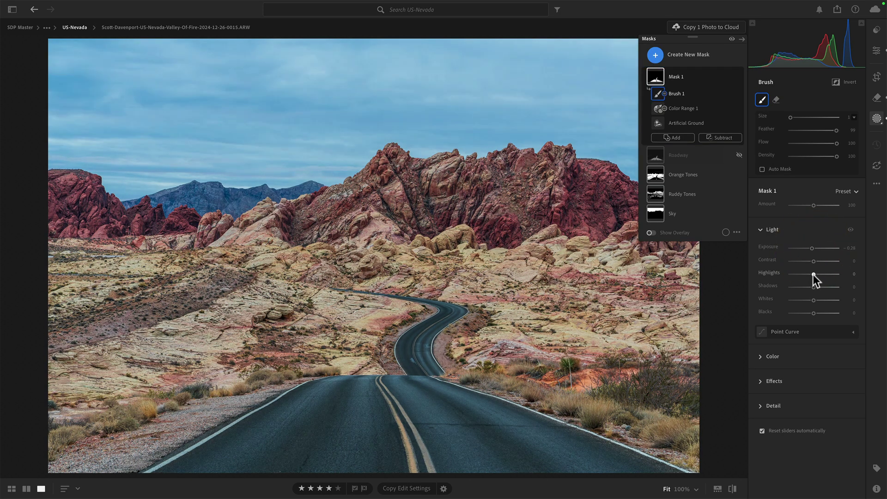
pyautogui.click(761, 356)
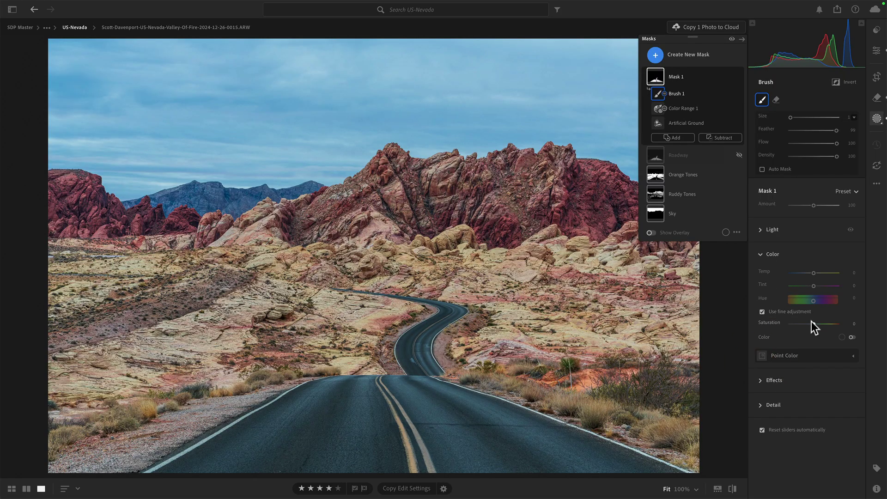
pyautogui.moveTo(813, 323); pyautogui.dragTo(806, 323)
pyautogui.click(761, 380)
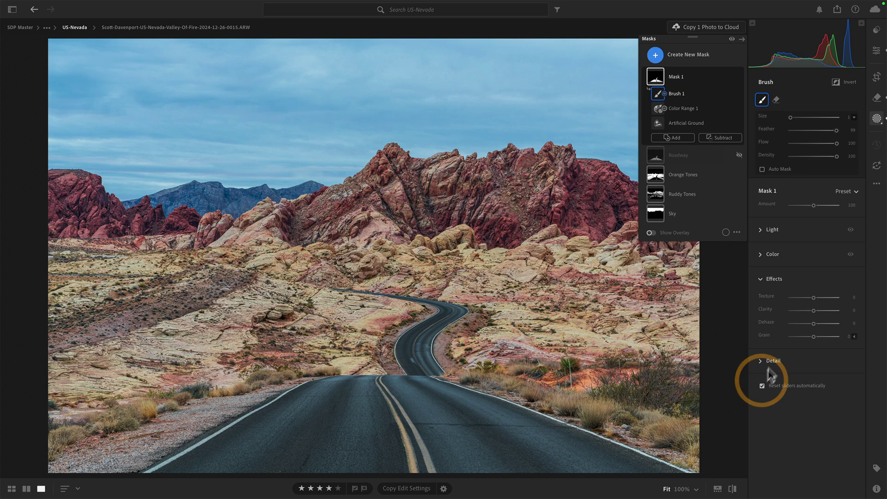
# Show Mask 1's blue-channel Point Curve, trying a bent point then removing it to keep it straight.
pyautogui.click(762, 231)
pyautogui.click(854, 332)
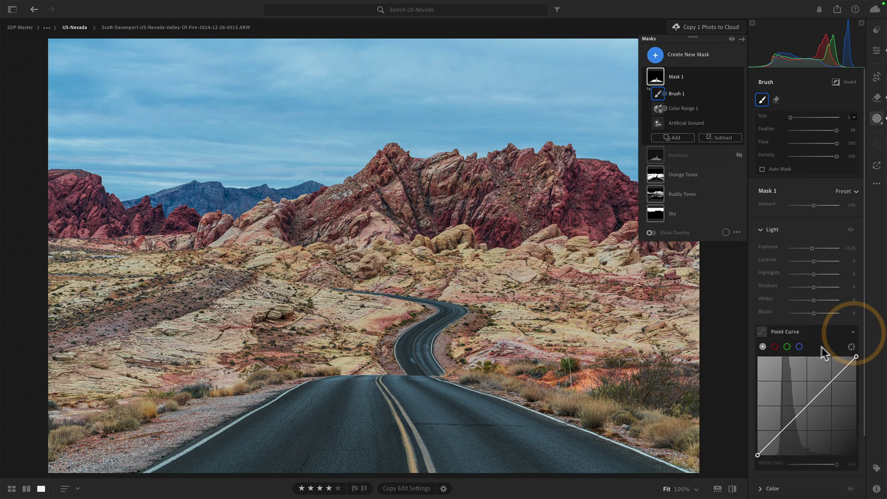
pyautogui.click(799, 346)
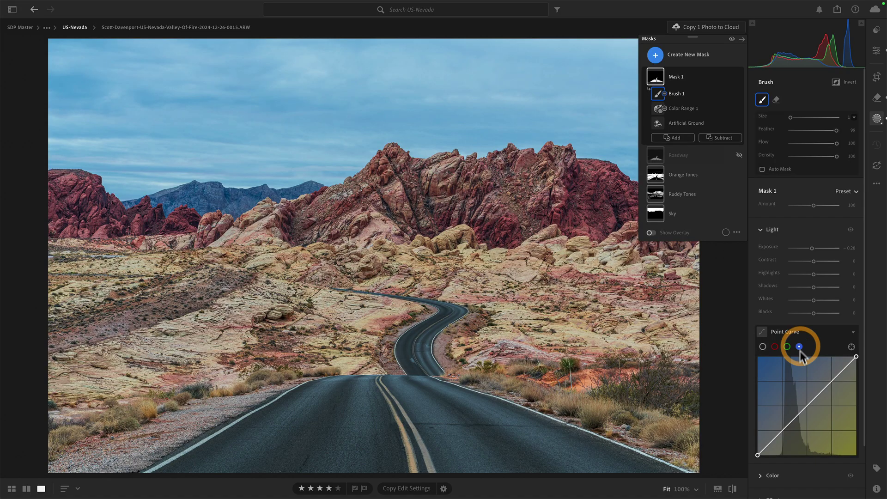
pyautogui.click(791, 421)
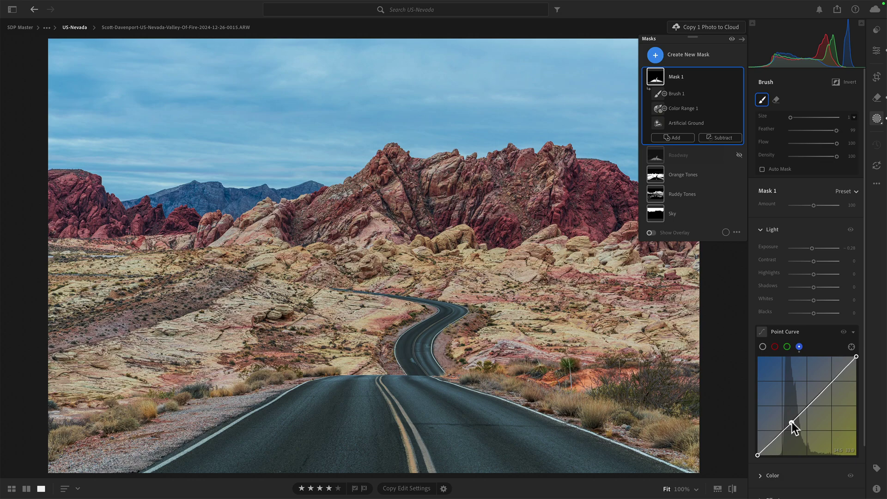
pyautogui.moveTo(792, 421)
pyautogui.mouseDown()
pyautogui.moveTo(792, 430)
pyautogui.moveTo(791, 421)
pyautogui.mouseUp()
pyautogui.doubleClick(791, 421)
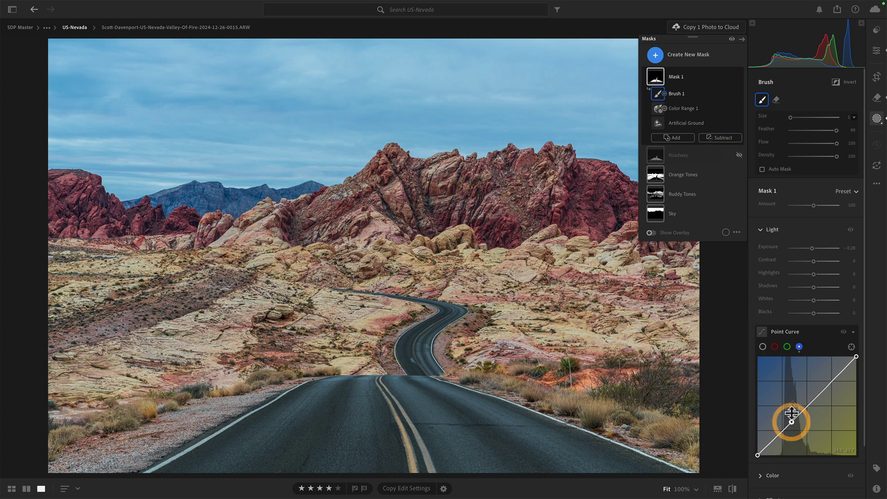
# Fine-tune Mask 1's saturation in the Color section.
pyautogui.click(761, 228)
pyautogui.click(759, 254)
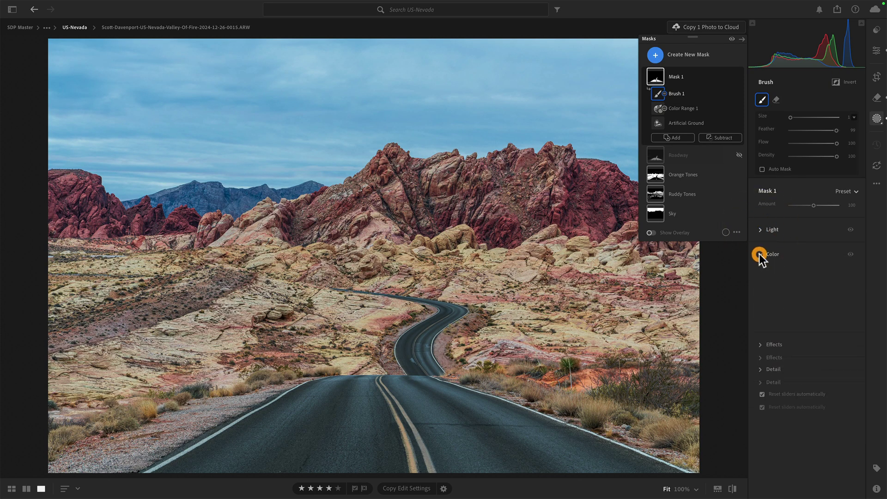
pyautogui.click(807, 324)
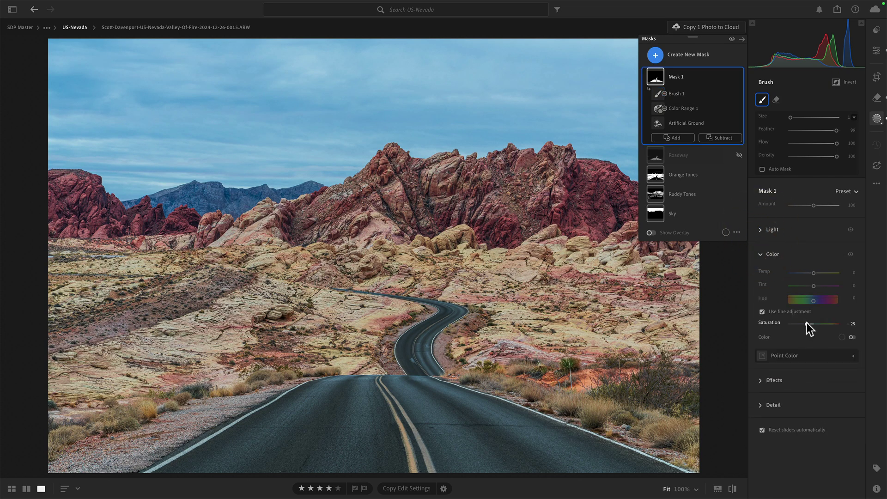
pyautogui.click(806, 324)
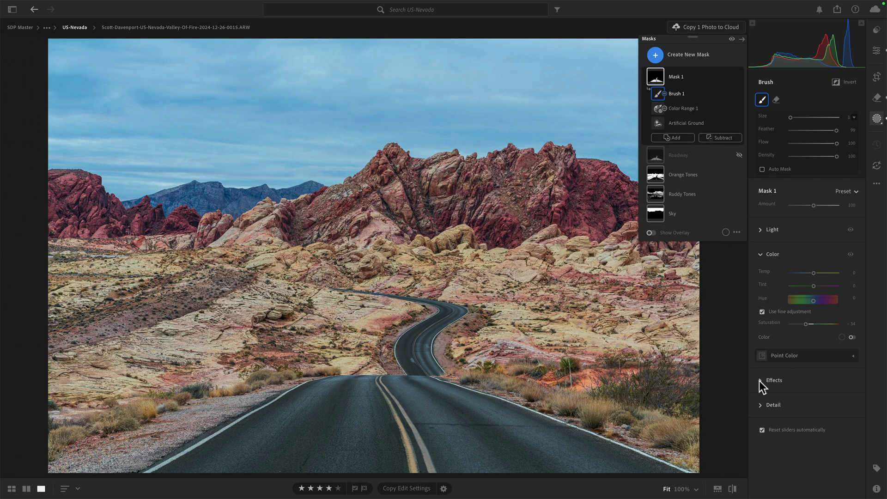
# Raise Mask 1's Texture and Clarity slightly and lower its Exposure to -0.32.
pyautogui.click(759, 400)
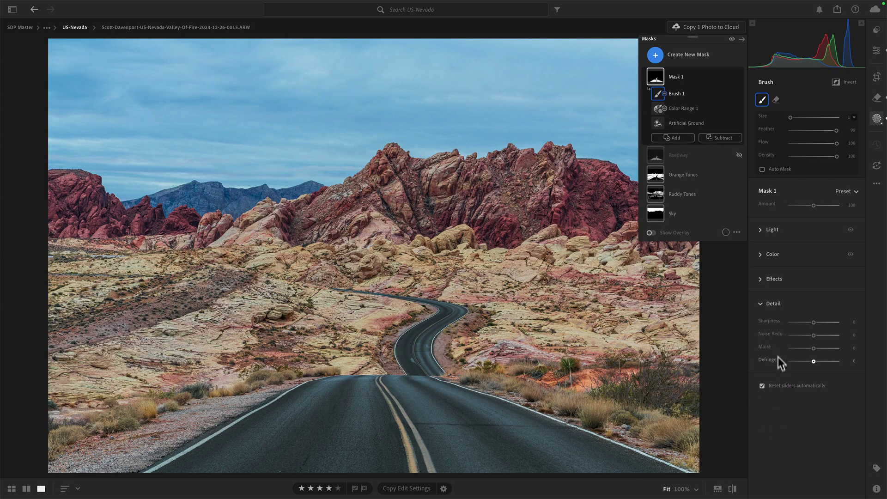
pyautogui.click(763, 280)
pyautogui.moveTo(813, 317); pyautogui.dragTo(819, 310)
pyautogui.moveTo(814, 300); pyautogui.dragTo(814, 299)
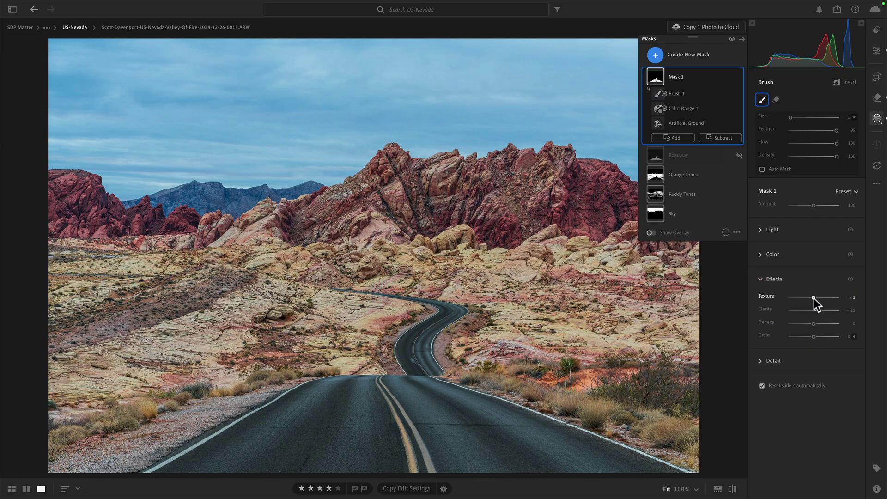
pyautogui.click(815, 299)
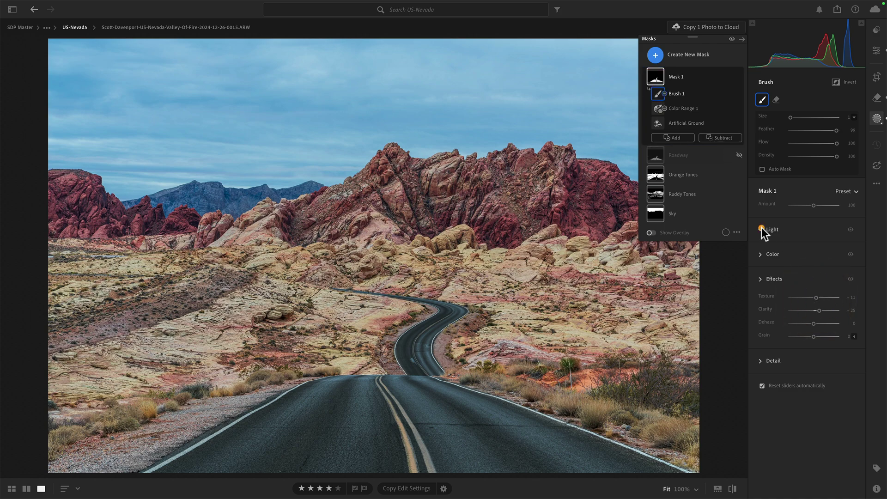
pyautogui.click(761, 230)
pyautogui.click(811, 248)
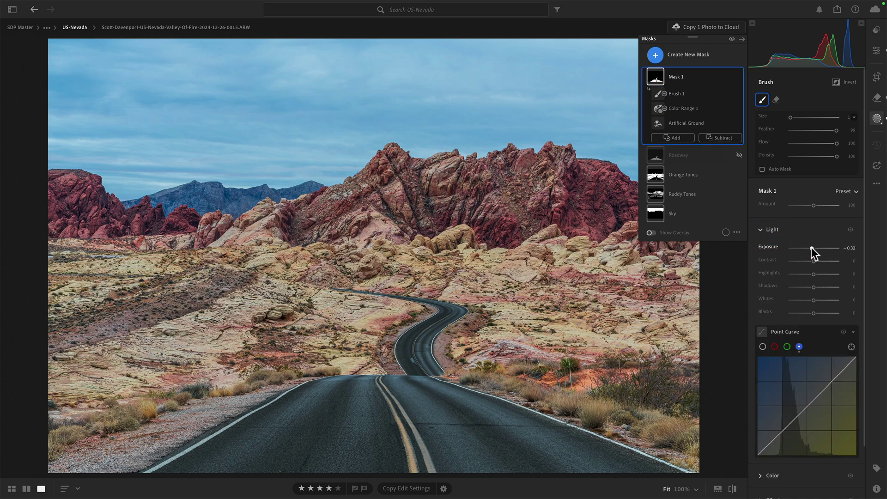
# Set Mask 1's Exposure to -0.44, toggling the mask off and on to compare the road.
pyautogui.click(809, 248)
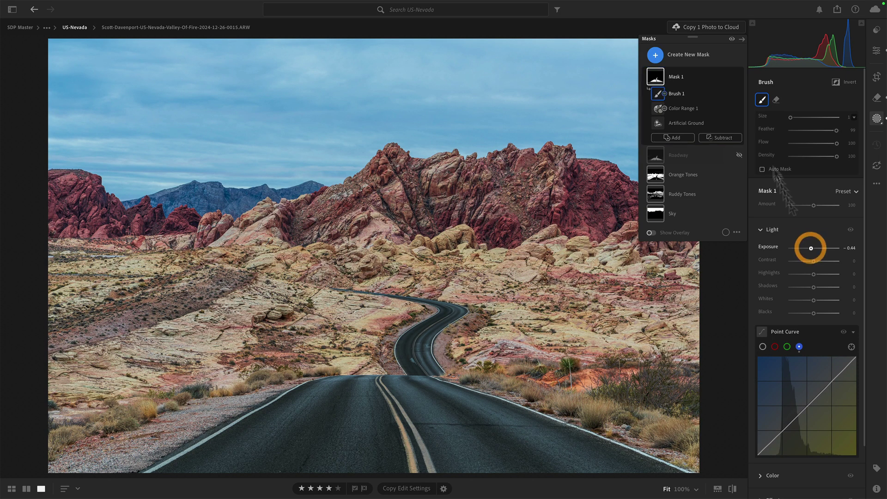
pyautogui.click(739, 76)
pyautogui.click(738, 76)
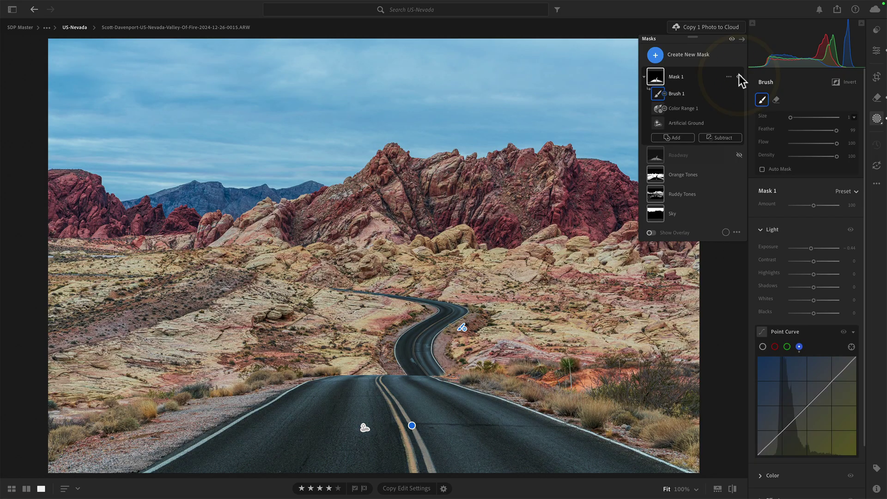